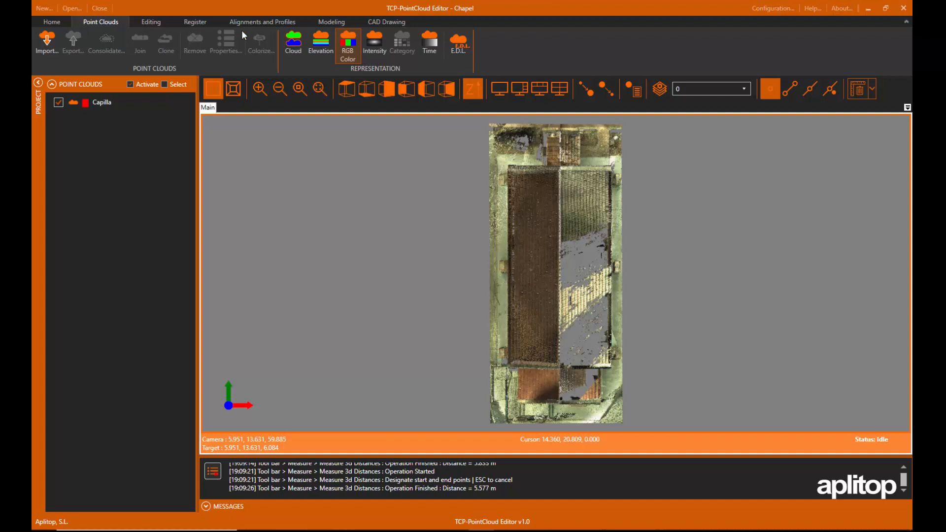
Configure the quick profile parameters with symmetrical bandwidth enabled and a bandwidth of 0.2.
click(262, 21)
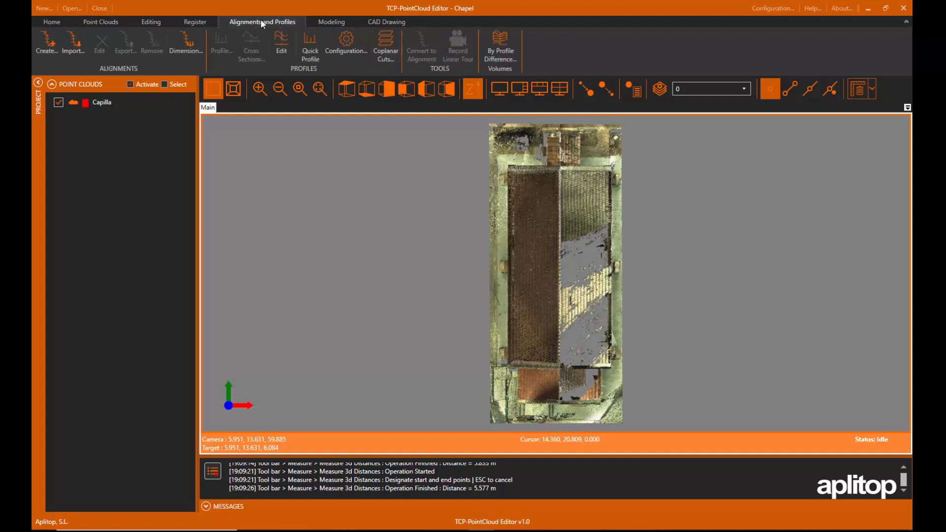
click(344, 43)
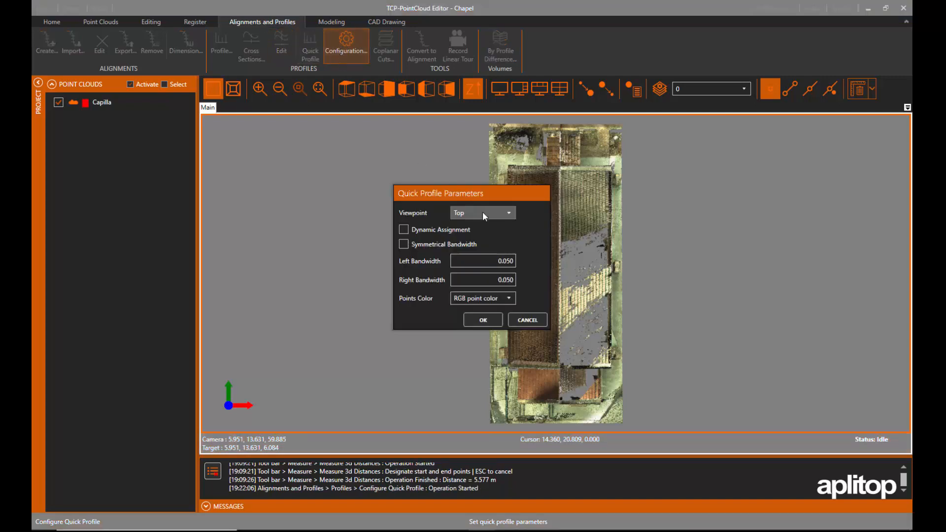
click(485, 260)
click(411, 245)
text(0.2)
key(Tab)
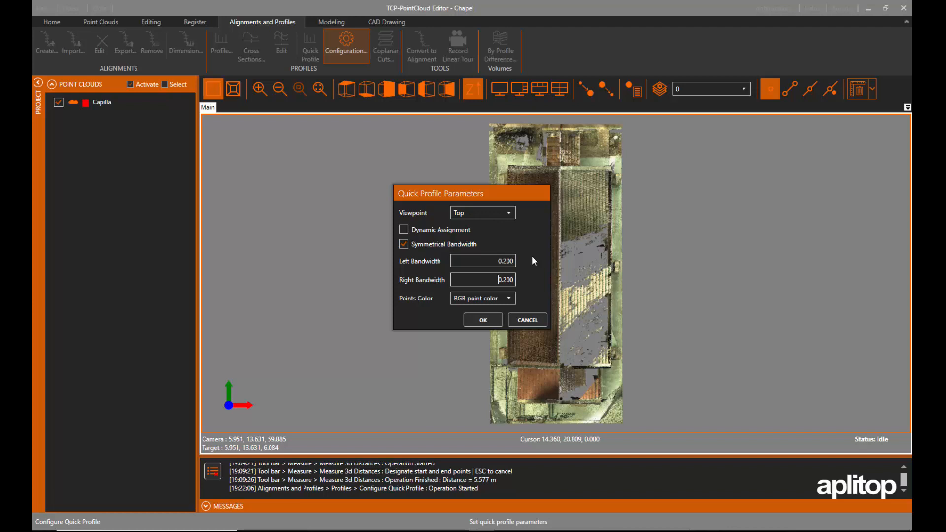
click(483, 321)
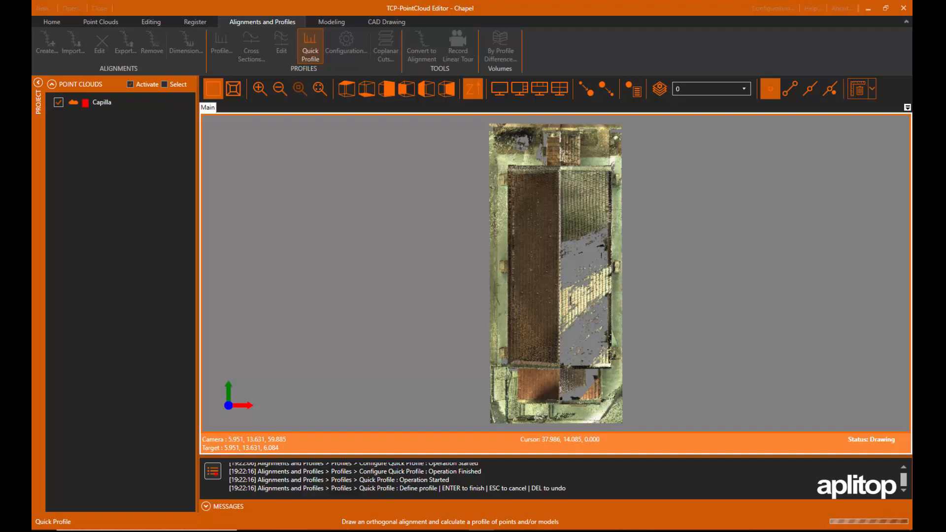
Generate a quick profile across the chapel's lower end in the top view, inspect the resulting facade section and close the profile editor.
click(469, 402)
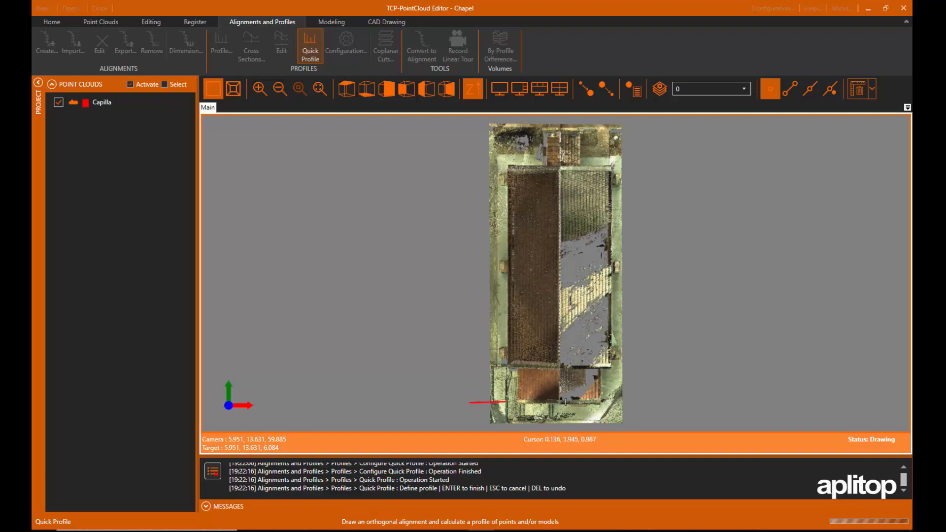
click(661, 400)
right_click(667, 406)
click(670, 407)
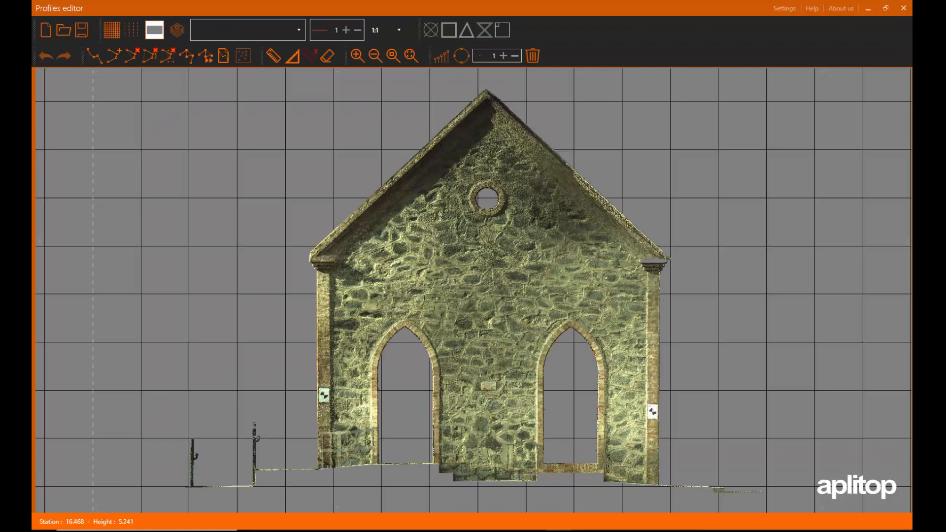
scroll(686, 275, down, 1)
scroll(686, 276, up, 1)
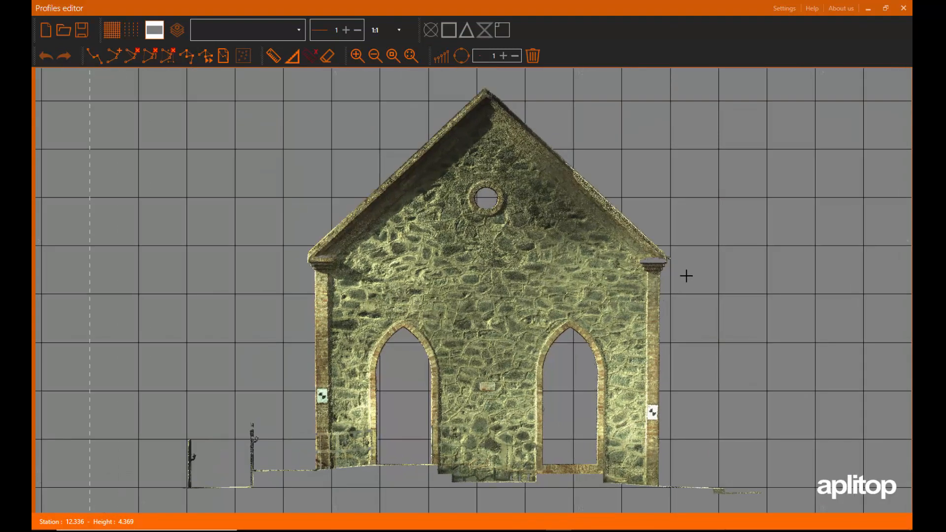
click(904, 6)
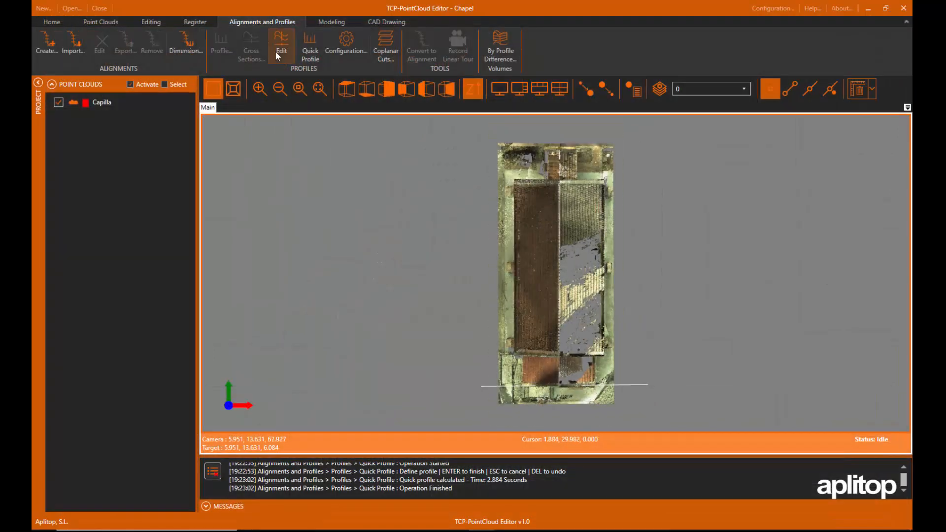
Create a straight alignment along the chapel's roof ridge, from the lower edge of the point cloud to its upper edge.
click(49, 47)
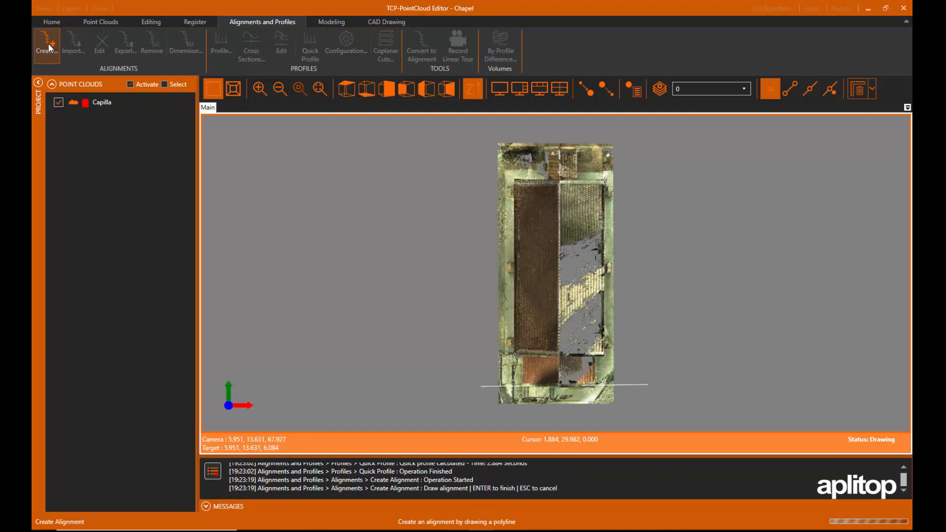
click(557, 400)
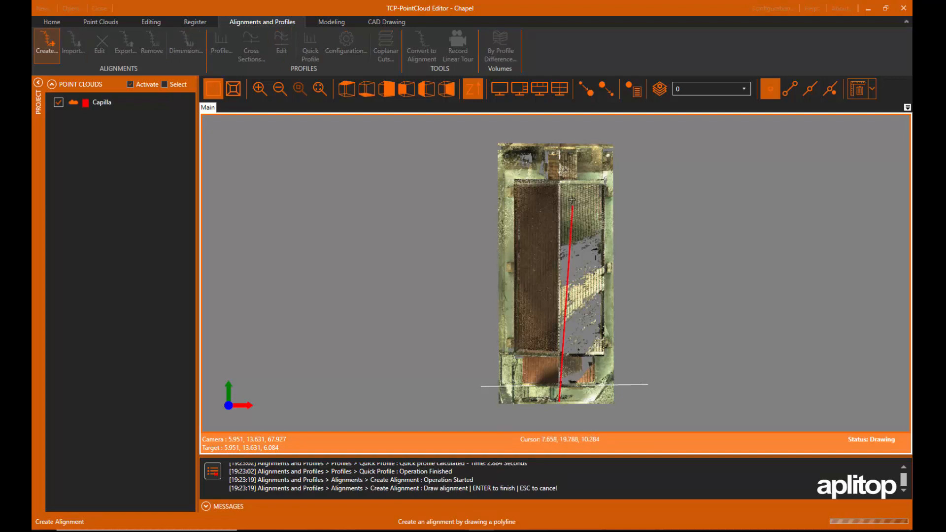
right_click(559, 143)
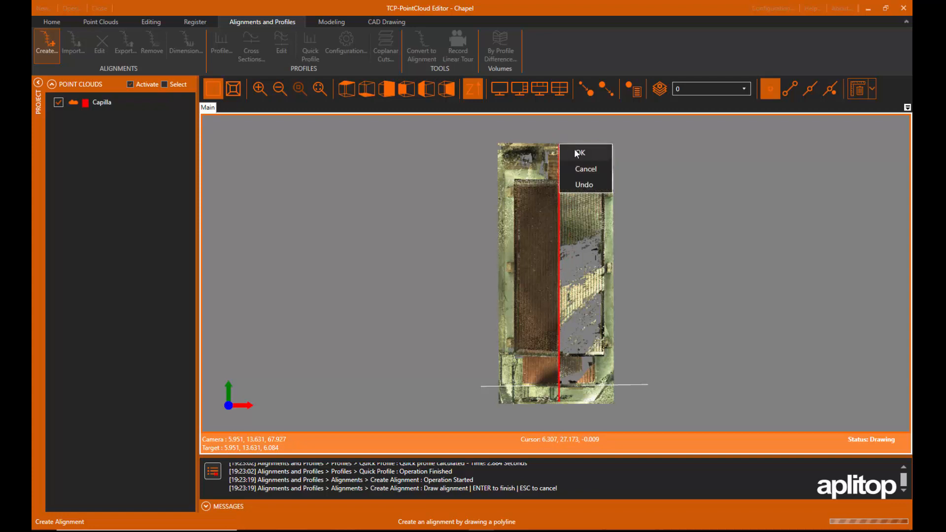
click(576, 154)
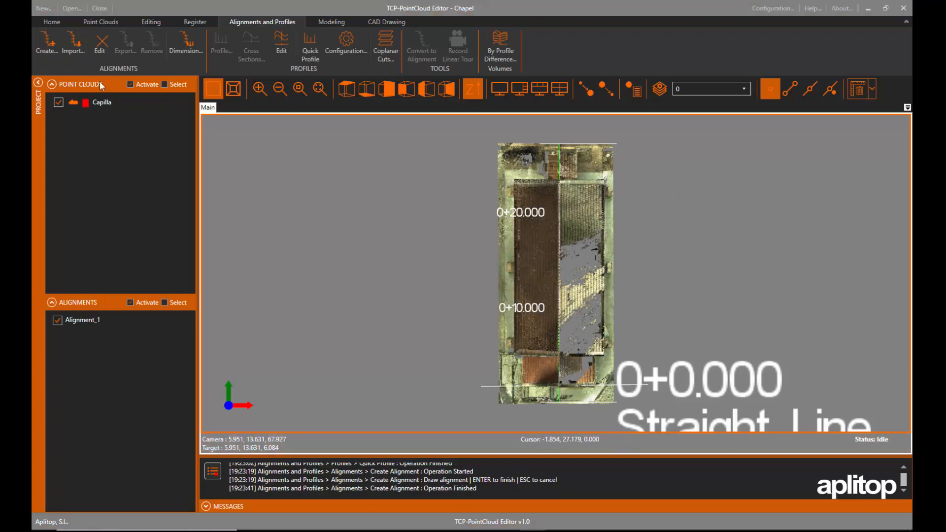
Set the alignment dimension factor to 0.250.
click(186, 42)
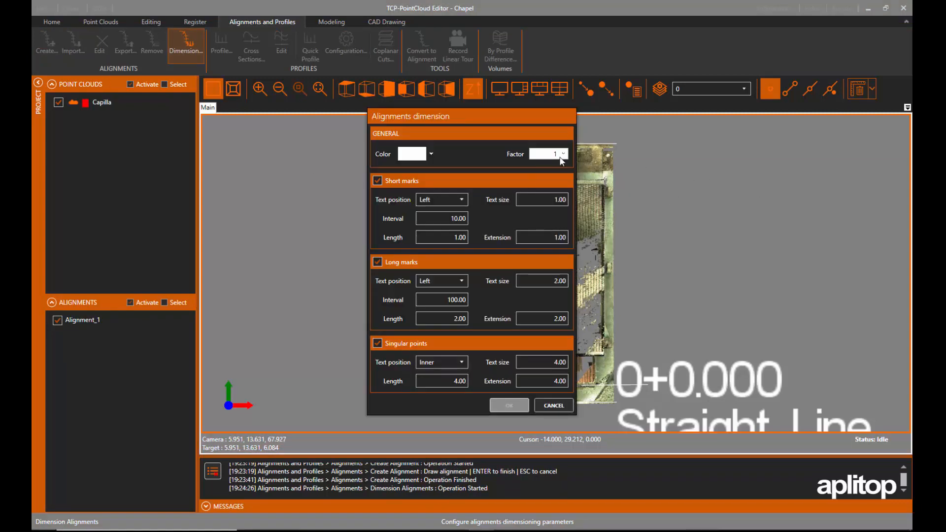
click(562, 155)
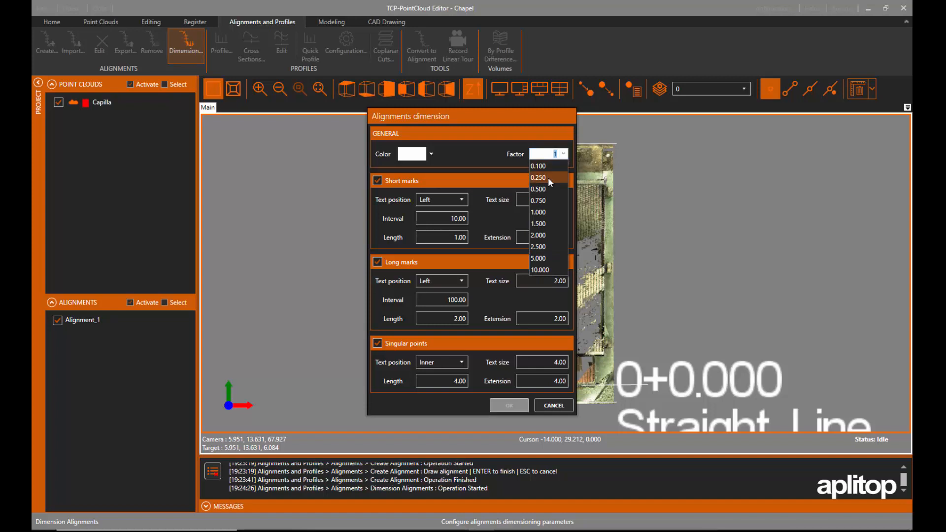
click(547, 177)
click(512, 409)
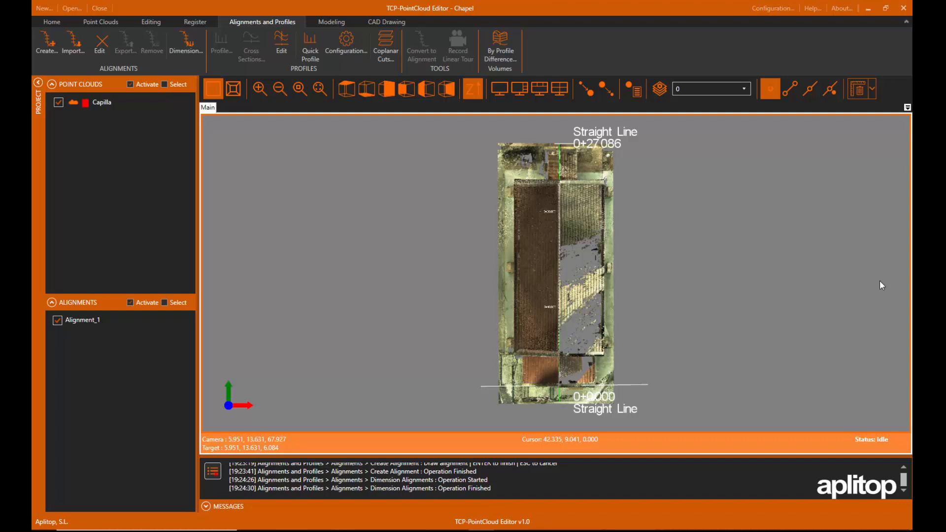
Generate a longitudinal profile of Alignment_1 from the point cloud with left and right bandwidths of 0.2.
click(98, 320)
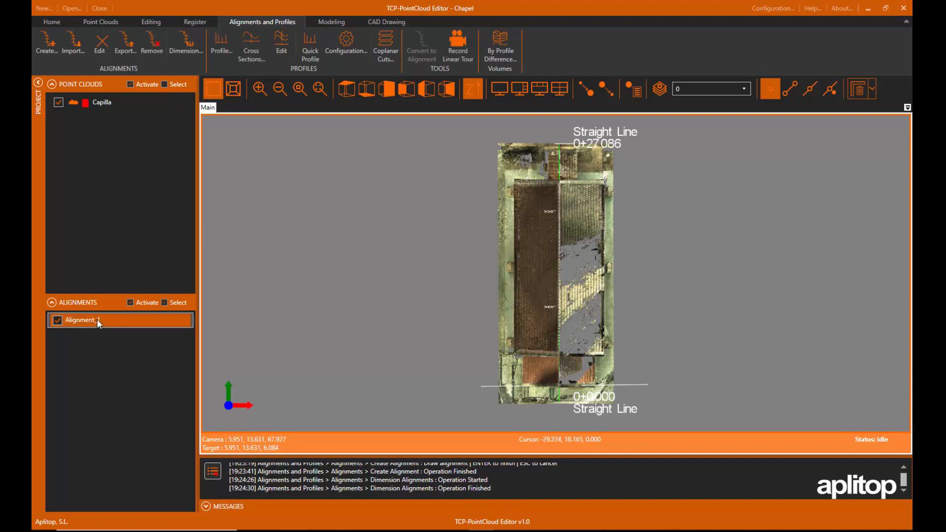
click(221, 45)
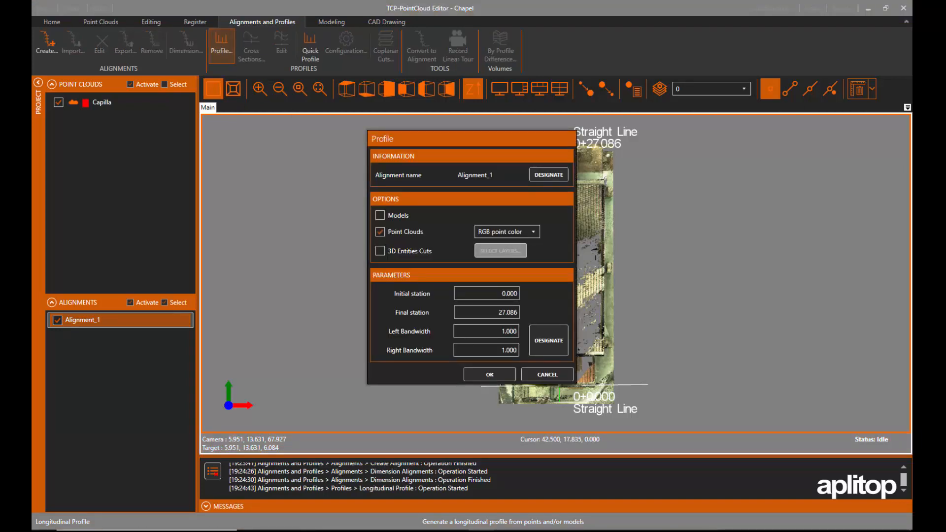
click(519, 330)
text(0.2)
key(Tab)
text(0.2)
click(490, 374)
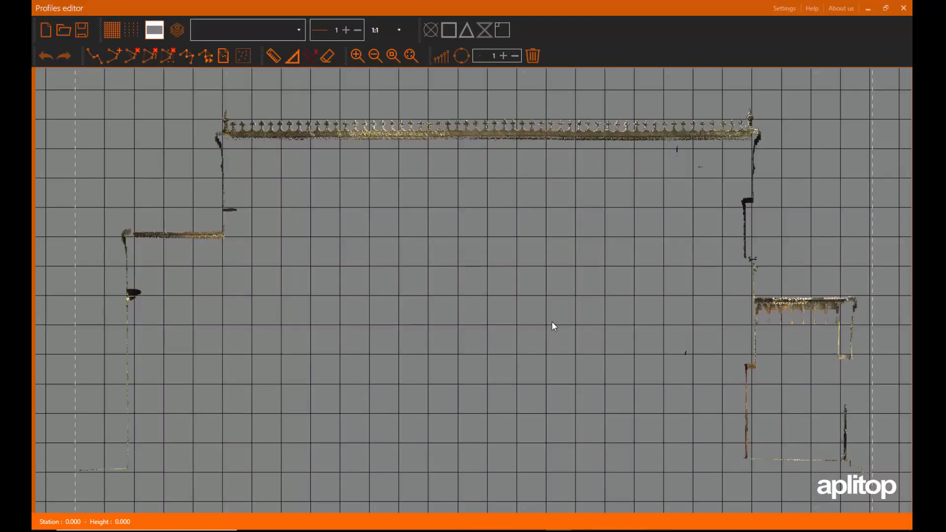
Set the profile's point size to 3, measure the main roof's length from eave to eave, and close the profile editor.
click(504, 57)
click(504, 57)
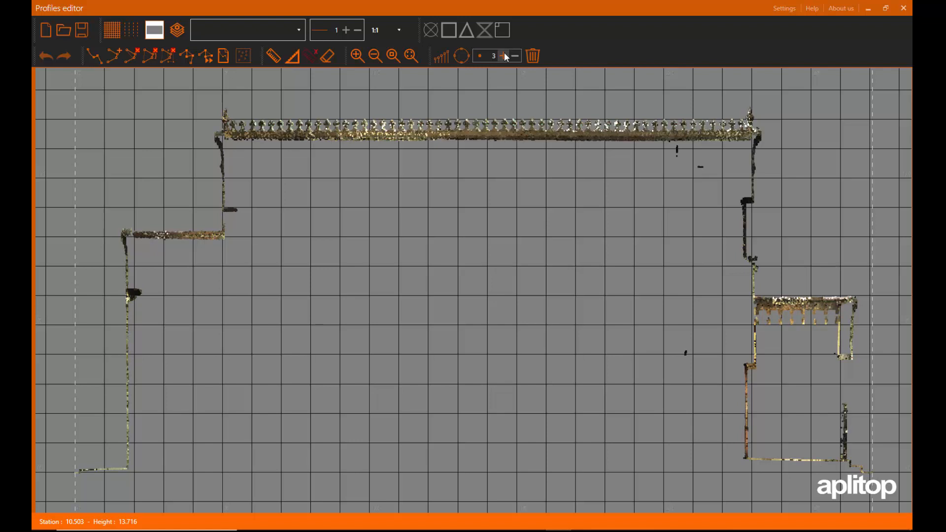
click(273, 56)
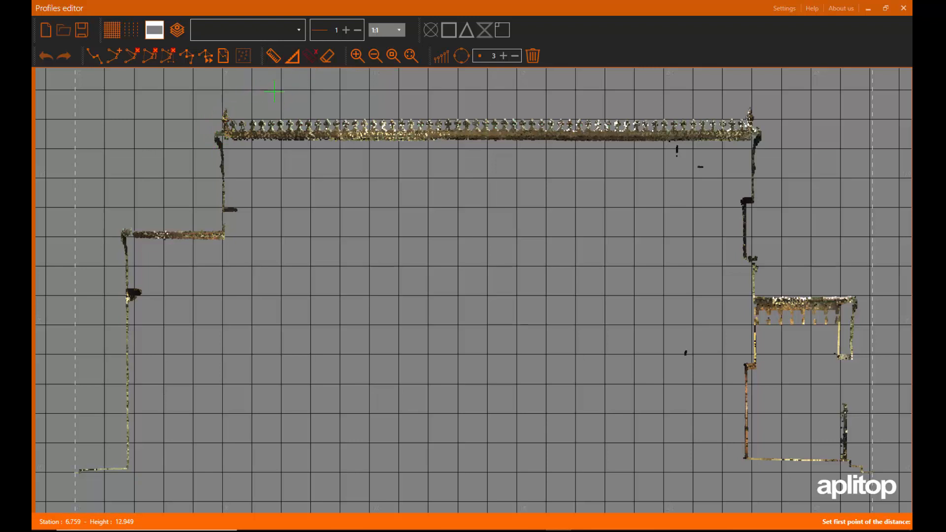
click(215, 134)
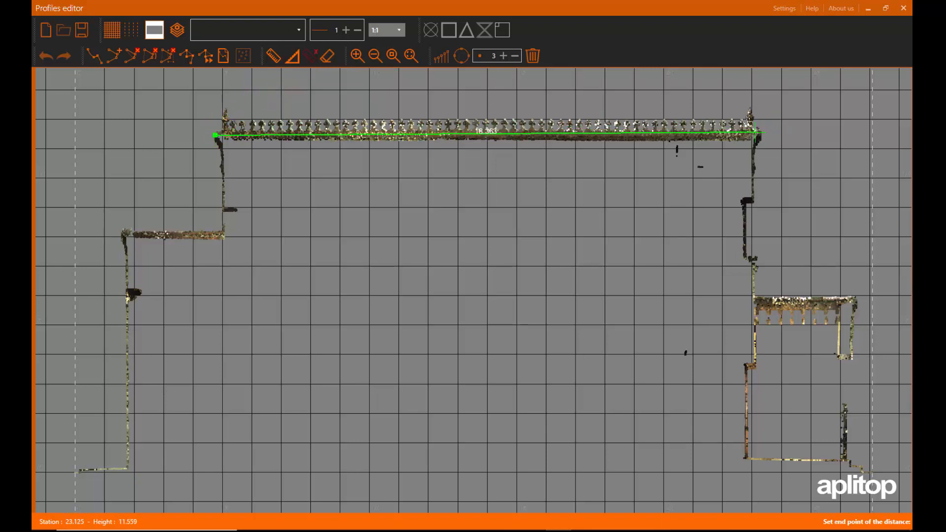
click(756, 134)
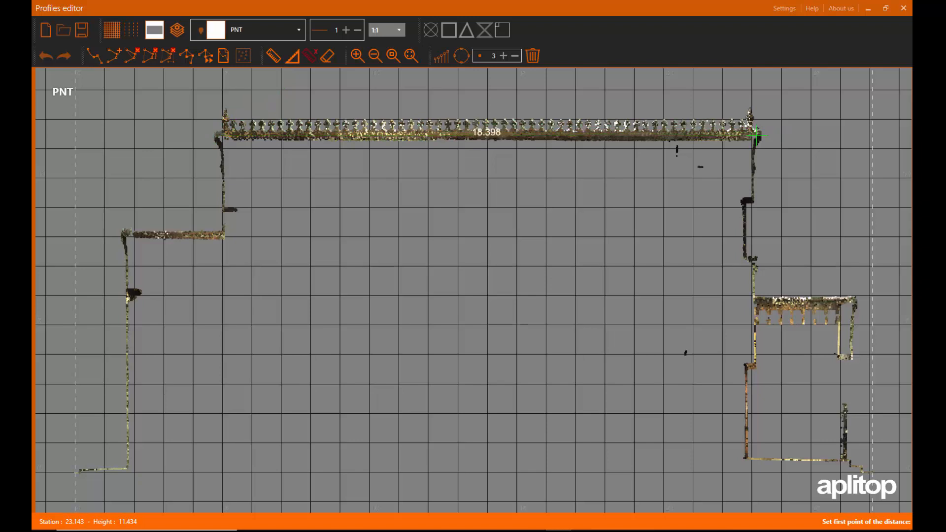
click(903, 8)
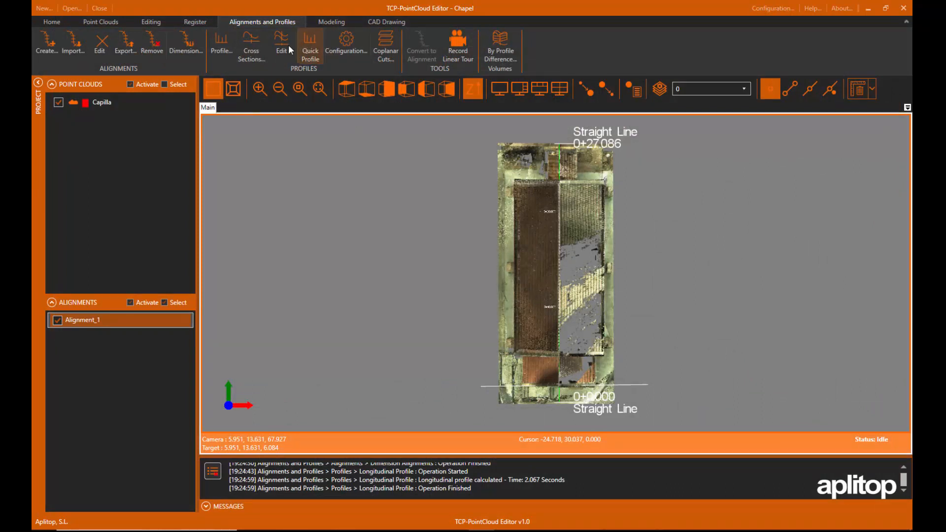
Generate cross sections along Alignment_1 with a cutting interval of 1, bandwidth 0.2, and left and right distances of 10.
click(246, 44)
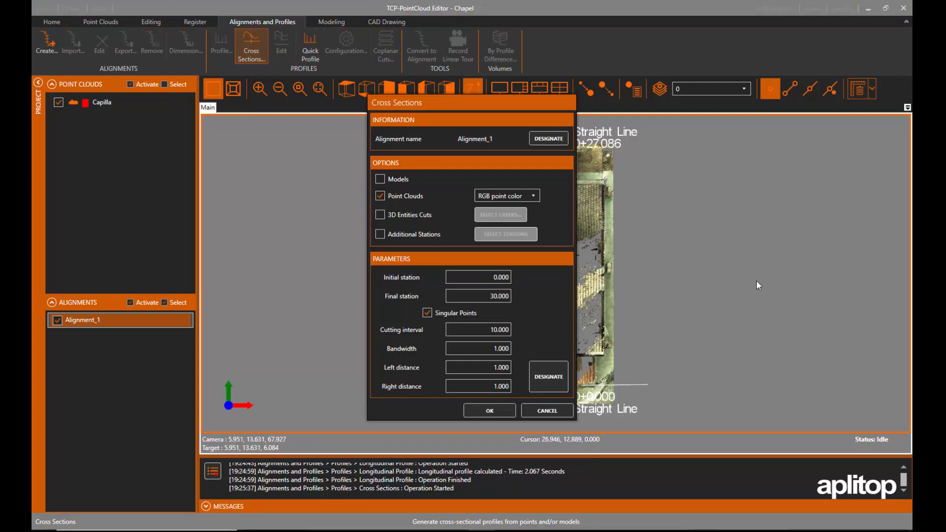
click(501, 368)
text(10)
key(Tab)
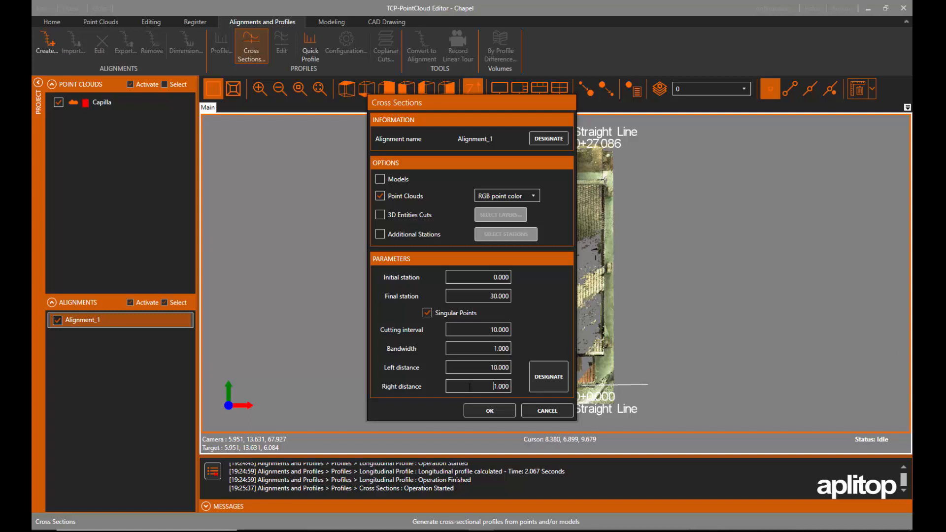
text(10)
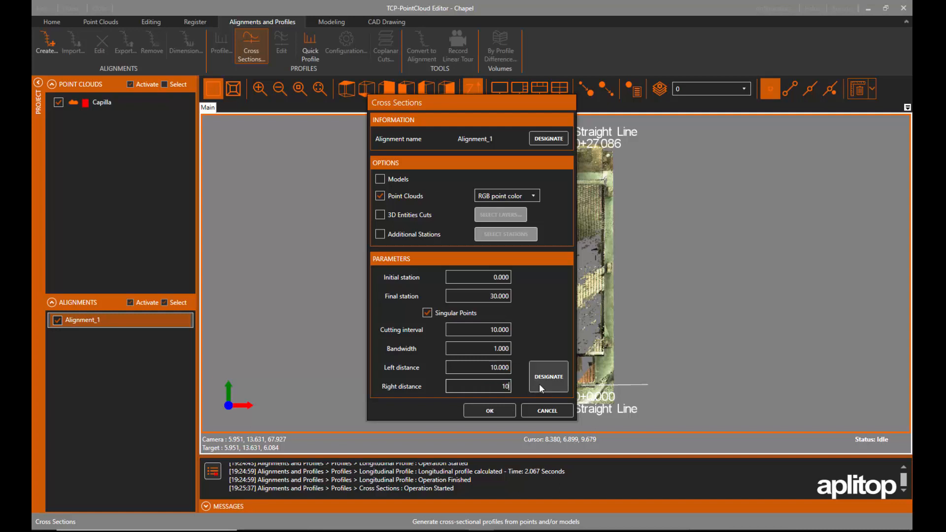
key(Tab)
click(489, 348)
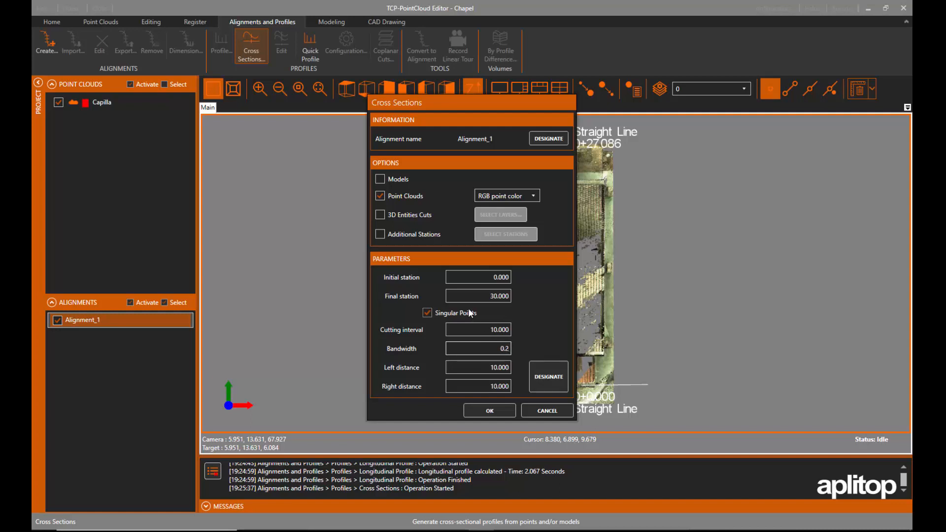
click(483, 331)
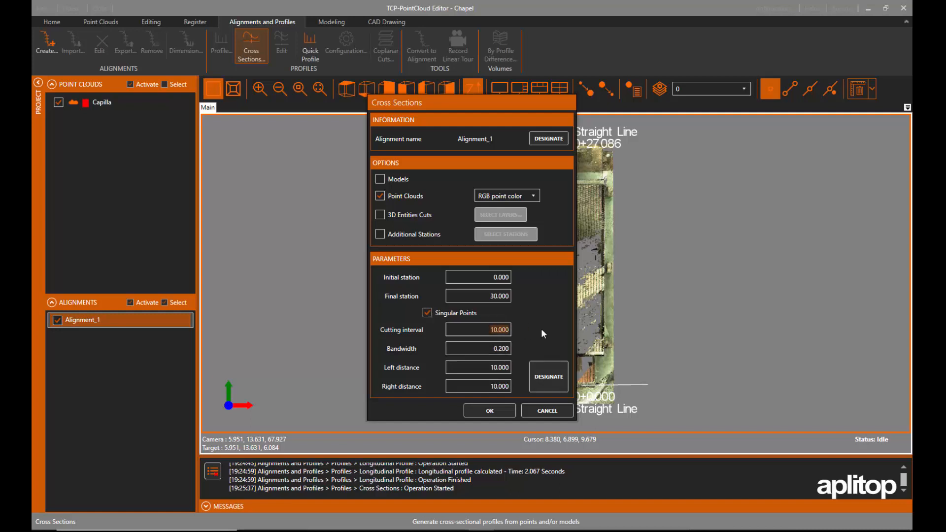
text(1)
key(Tab)
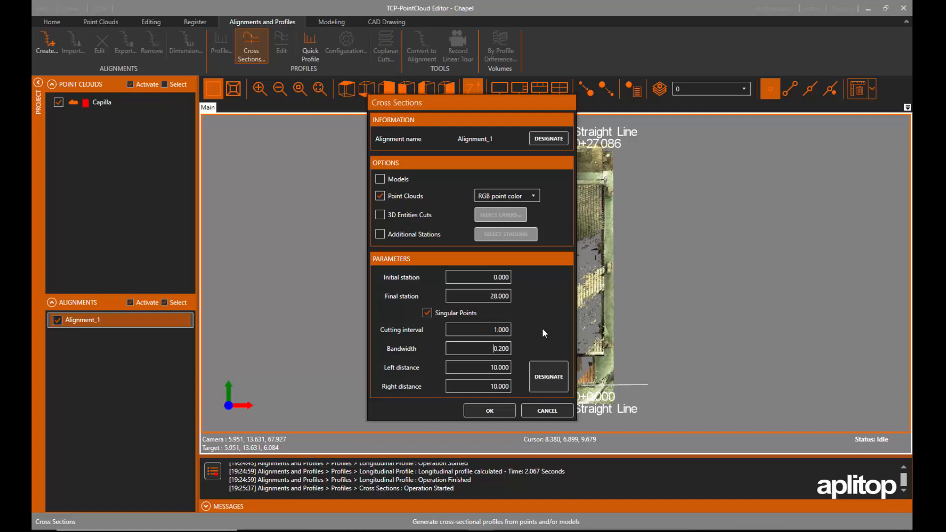
click(500, 411)
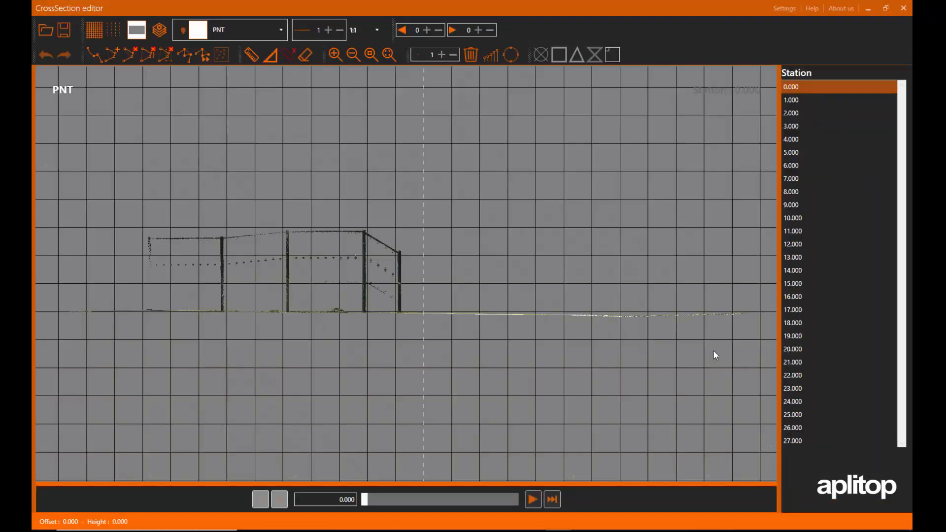
Advance to the cross section at station 2.000 and set the point size to 2.
click(534, 496)
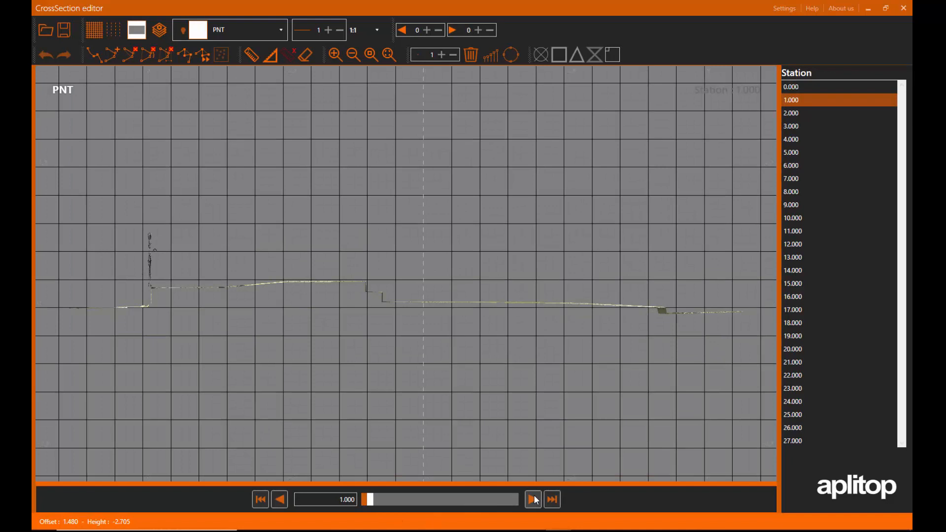
click(534, 499)
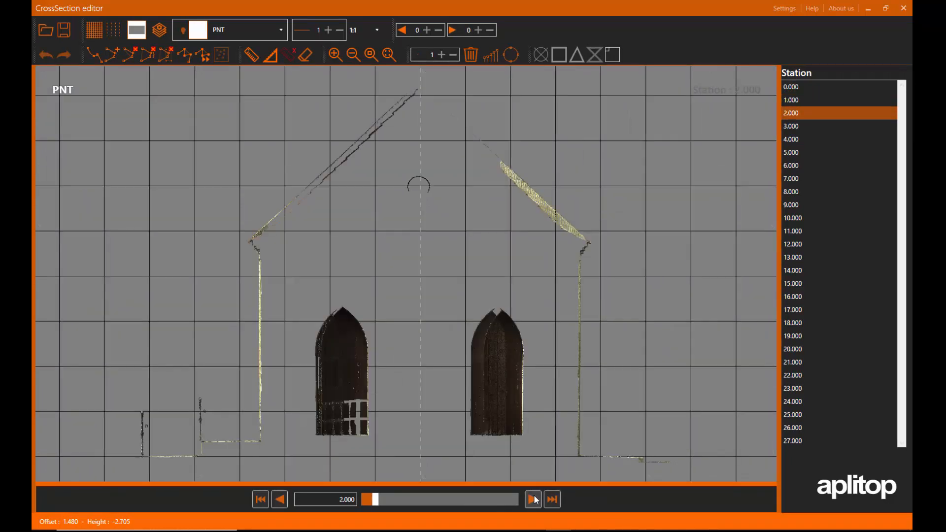
click(441, 55)
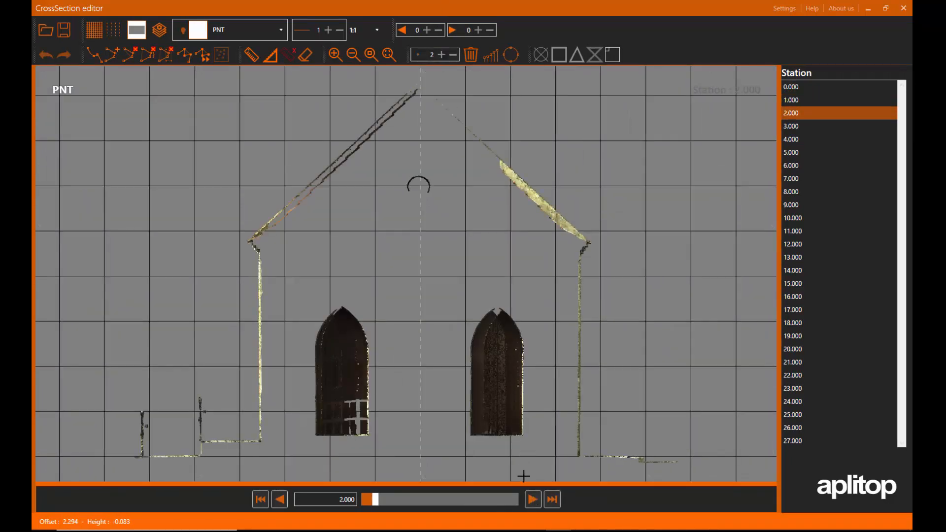
Step through the chapel's cross sections one by one up to station 26.000.
click(532, 499)
click(533, 498)
click(533, 498)
click(533, 497)
click(532, 498)
click(533, 498)
click(533, 498)
click(533, 498)
click(533, 498)
click(533, 498)
click(533, 498)
click(533, 498)
click(533, 498)
click(533, 498)
click(533, 497)
click(533, 498)
click(533, 498)
click(533, 498)
click(533, 498)
click(533, 498)
click(533, 498)
click(533, 498)
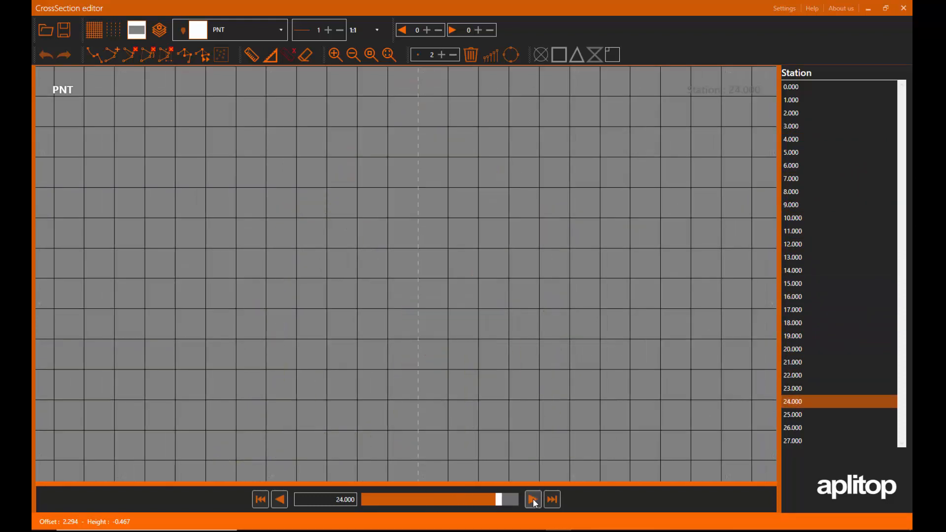
click(533, 498)
click(533, 498)
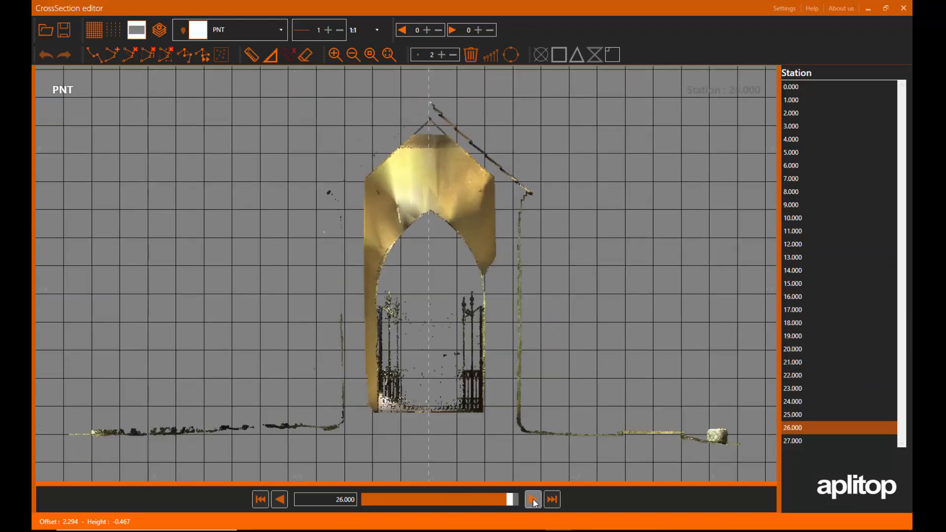
Advance to the last cross section at station 27.000 and close the cross section editor.
click(532, 498)
click(903, 8)
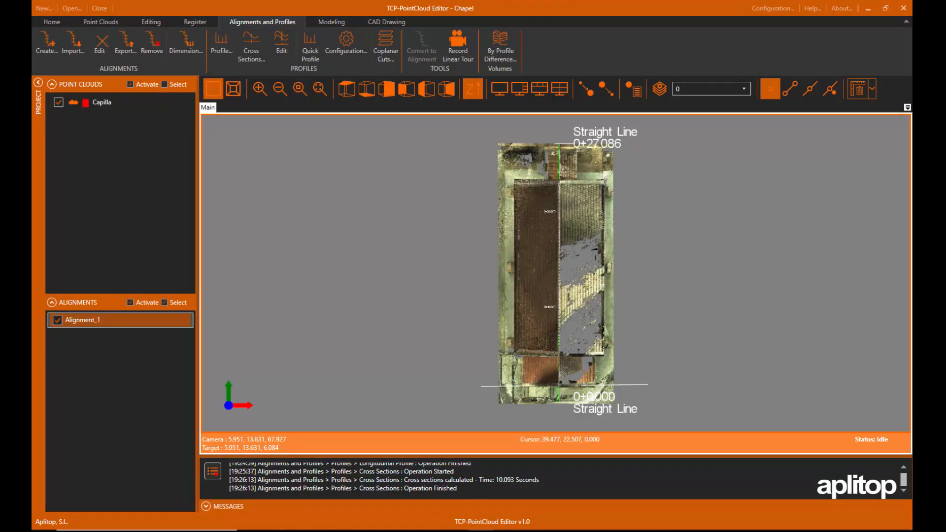
Hide Alignment_1 and generate coplanar cuts in the profiles editor with band height 0.100, elevations -1.000 to 13.000, cutting interval 1.000 and singular elevations enabled.
click(56, 321)
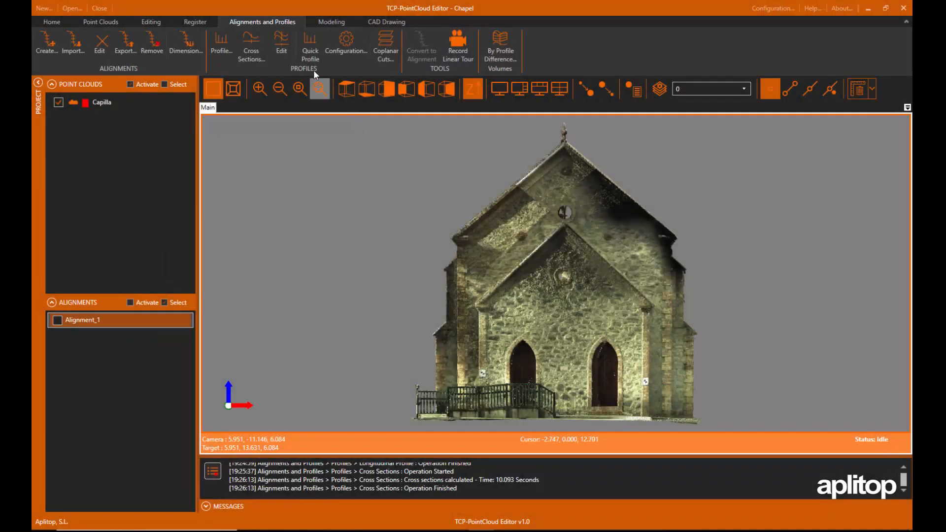
click(387, 43)
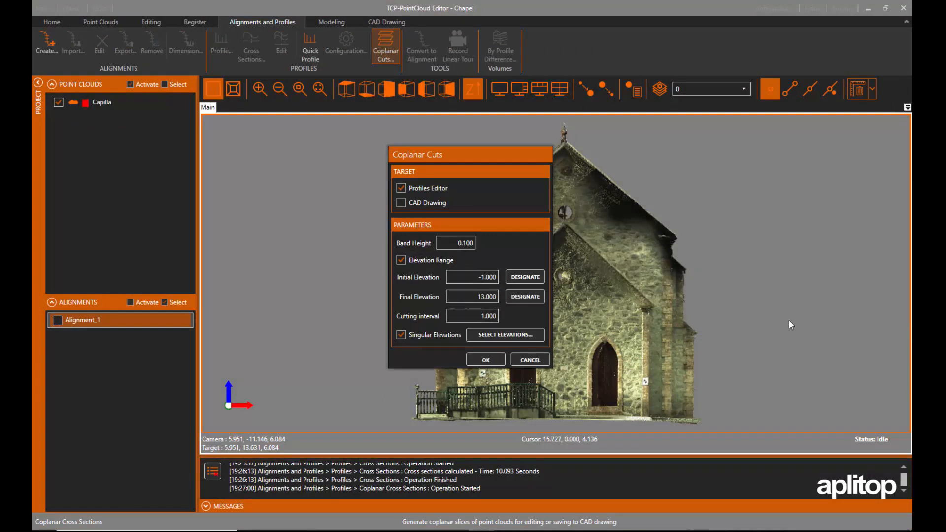
click(495, 360)
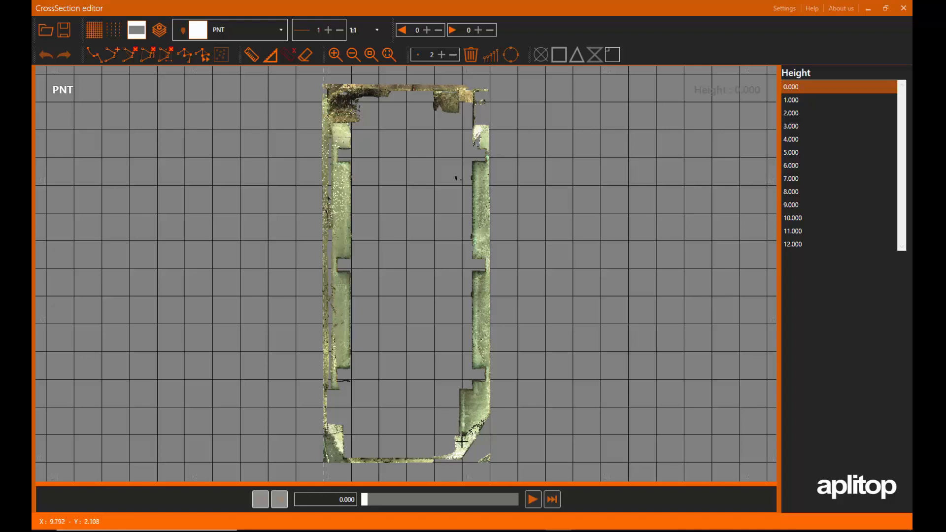
Step through the chapel's horizontal cuts one by one up to height 7.000.
click(533, 499)
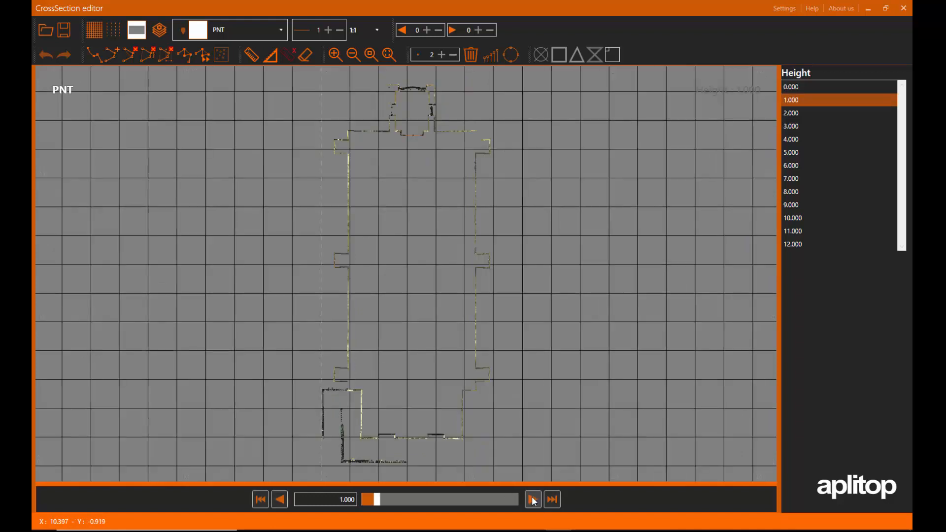
click(532, 499)
click(533, 499)
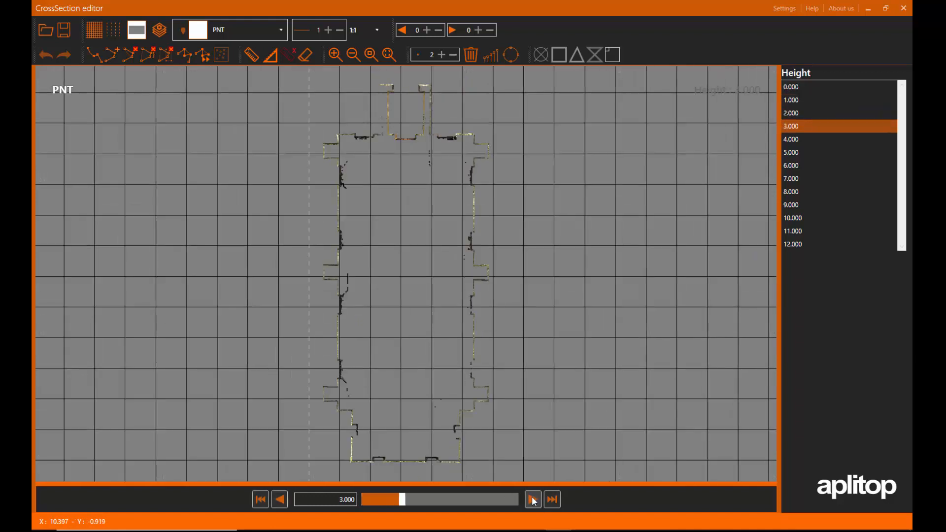
click(533, 499)
click(533, 499)
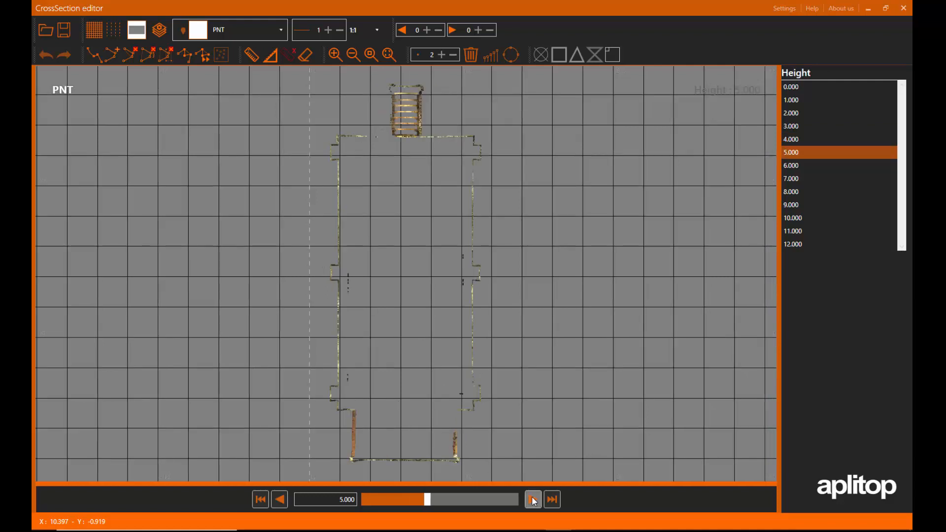
click(533, 500)
click(533, 500)
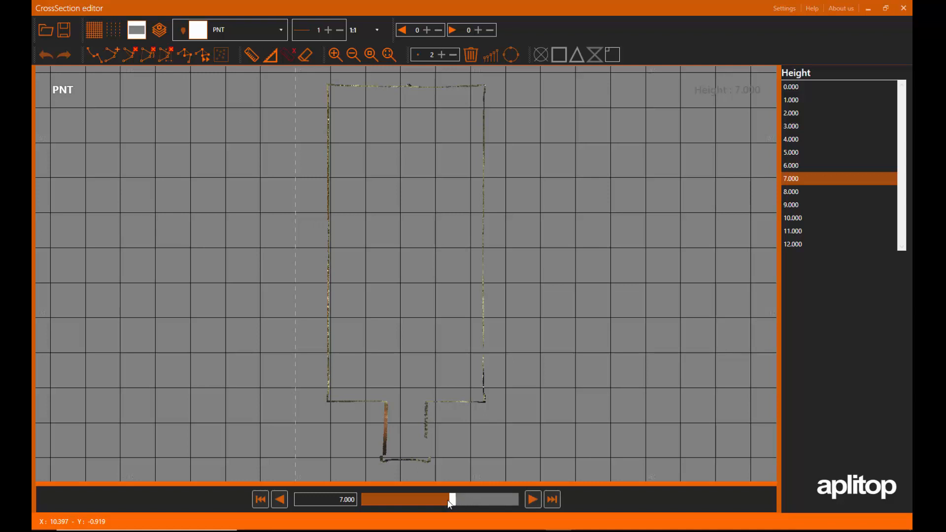
Return to the horizontal cut at height 3.000 and save it as Drawing.dxf.
drag(450, 501, 405, 507)
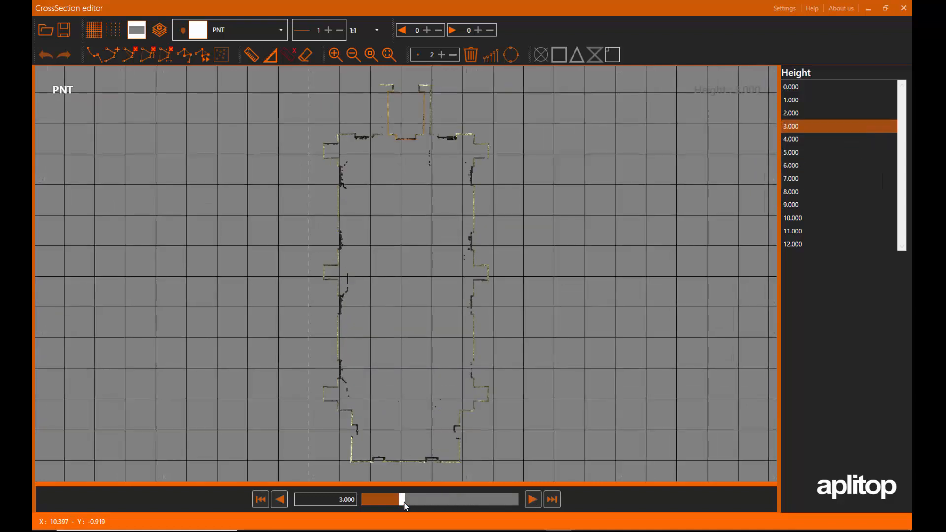
click(60, 34)
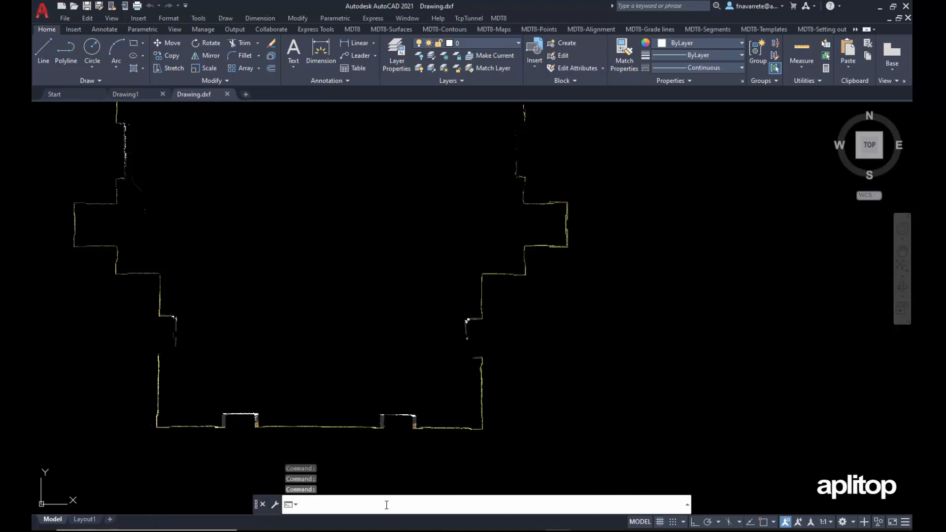
Switch to AutoCAD and zoom Drawing.dxf to the extents of the exported chapel cut.
text(z)
key(Return)
text(e)
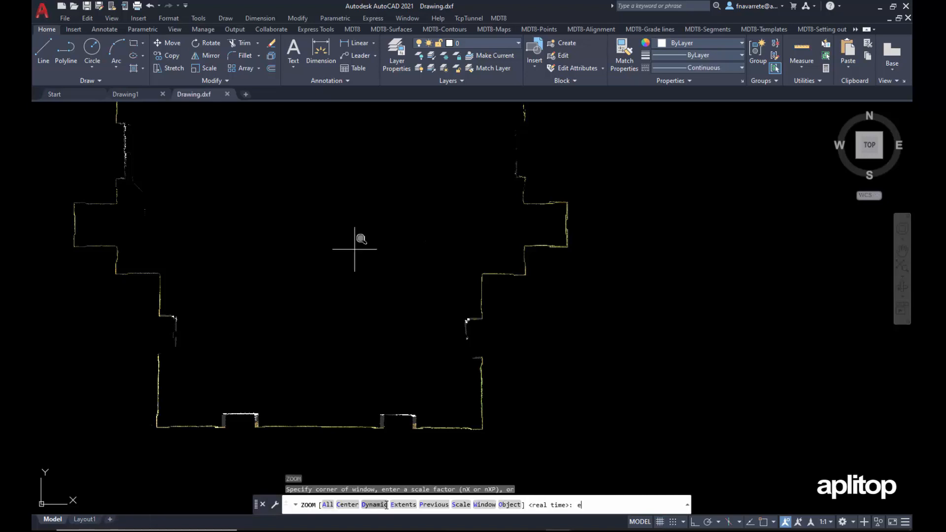
key(Return)
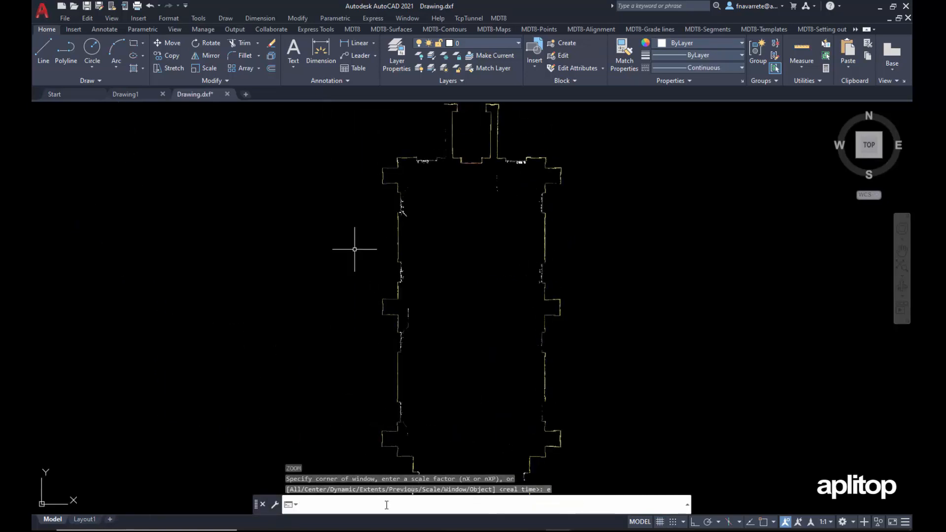